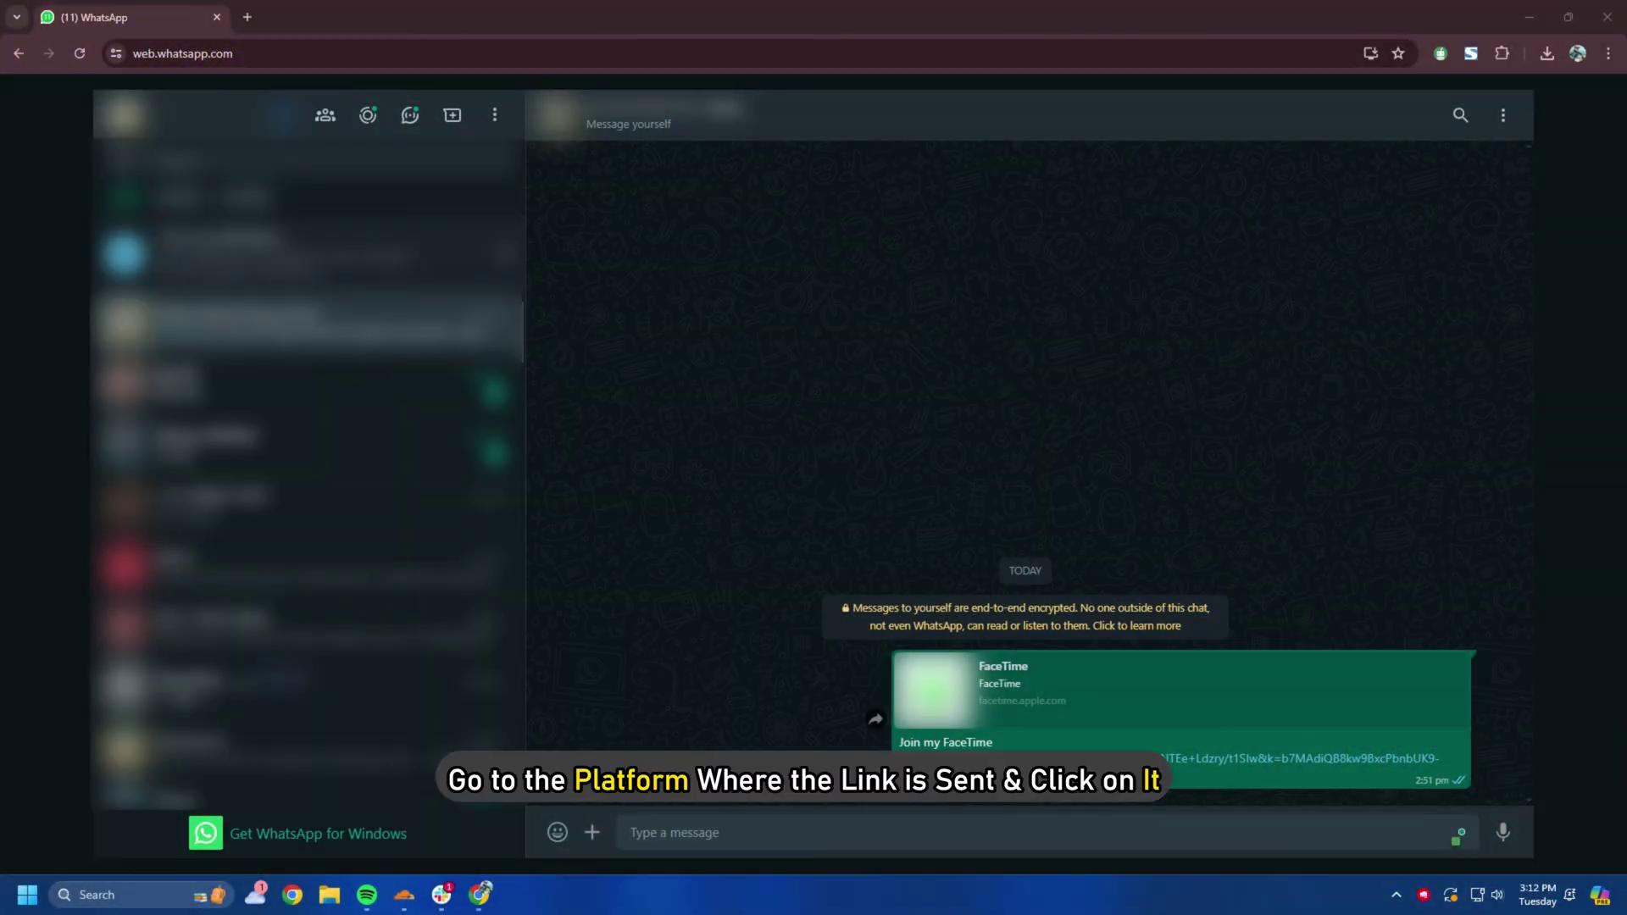
Open the FaceTime link from the WhatsApp Web self-chat in a new browser tab
{"action": "left_click", "coordinate": [1104, 761]}
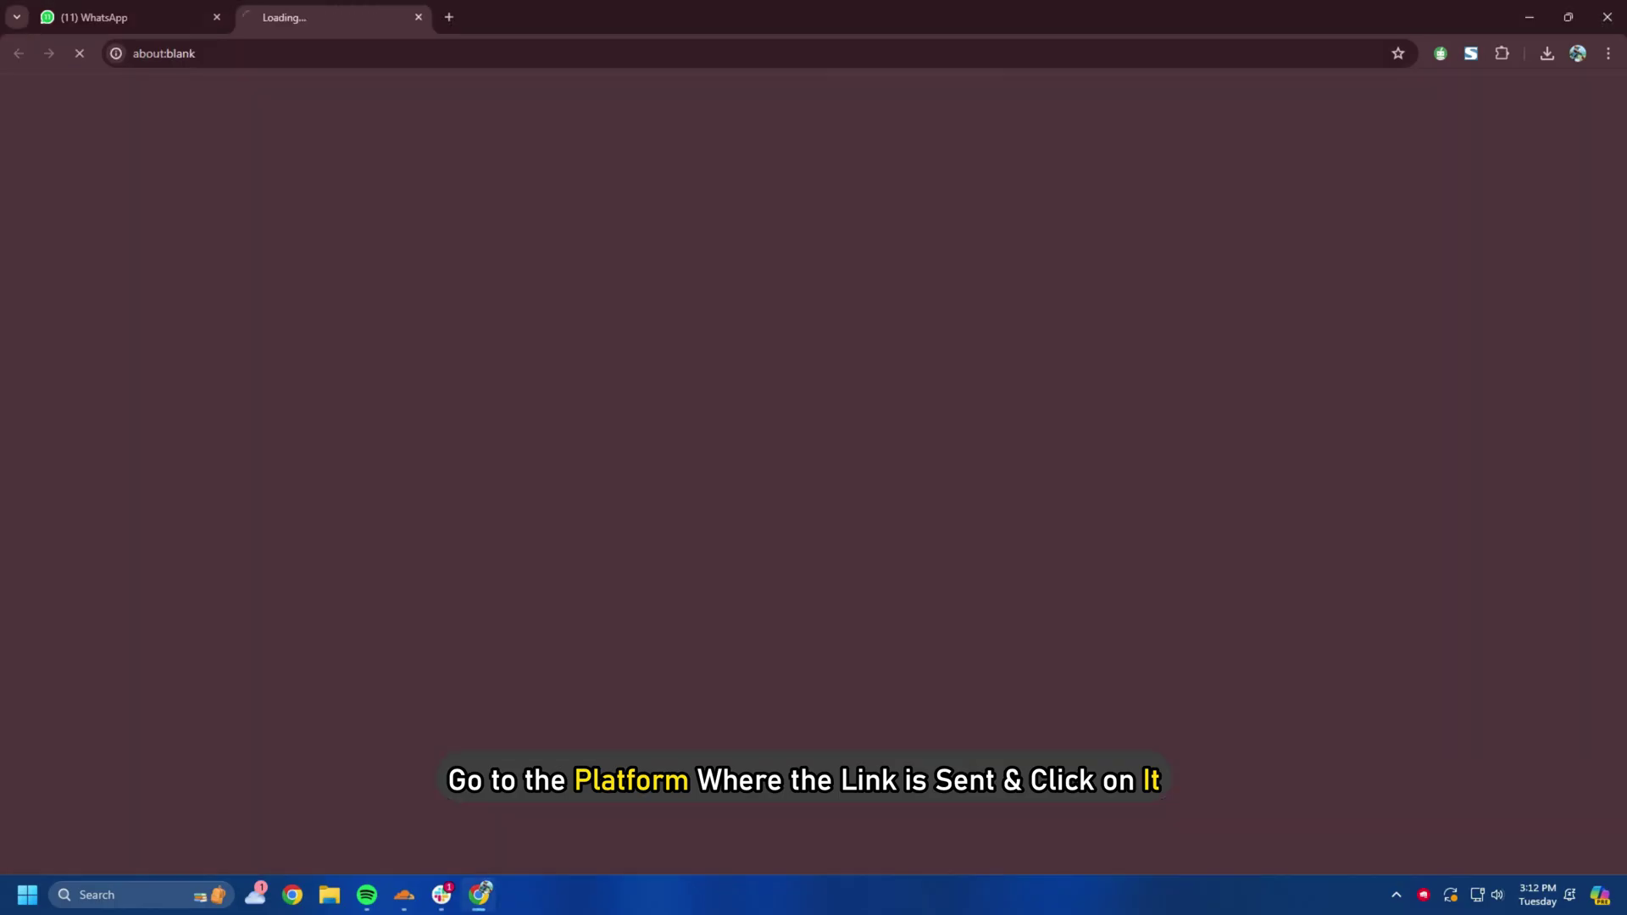